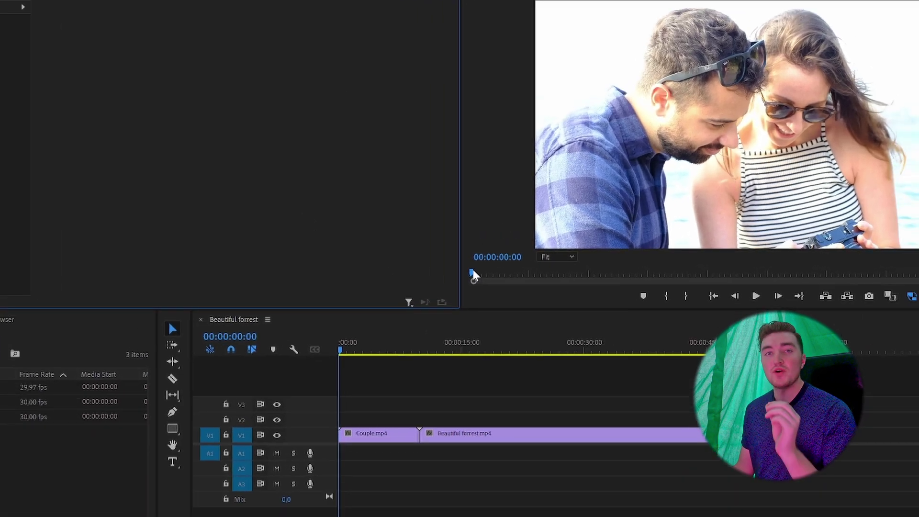
Set the Beautiful forrest sequence frame size to 1080×1920 and confirm deleting its previews
key(grave)
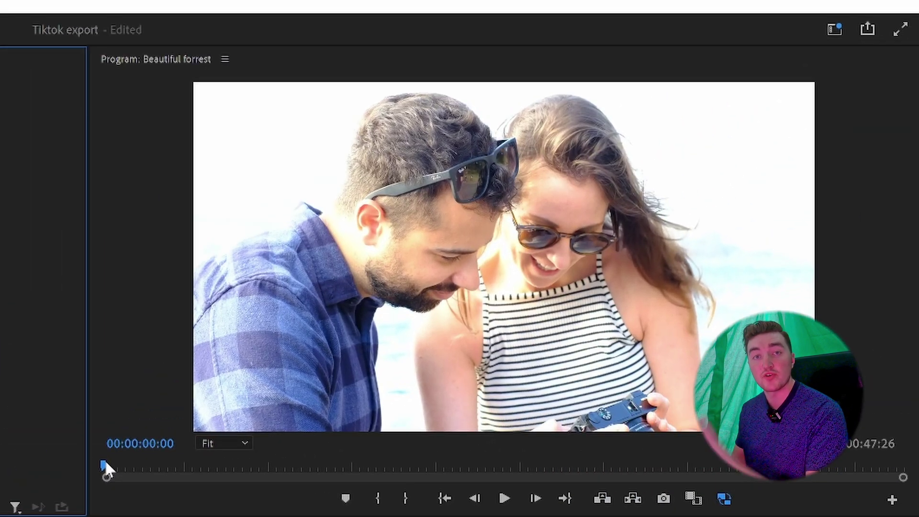
key(grave)
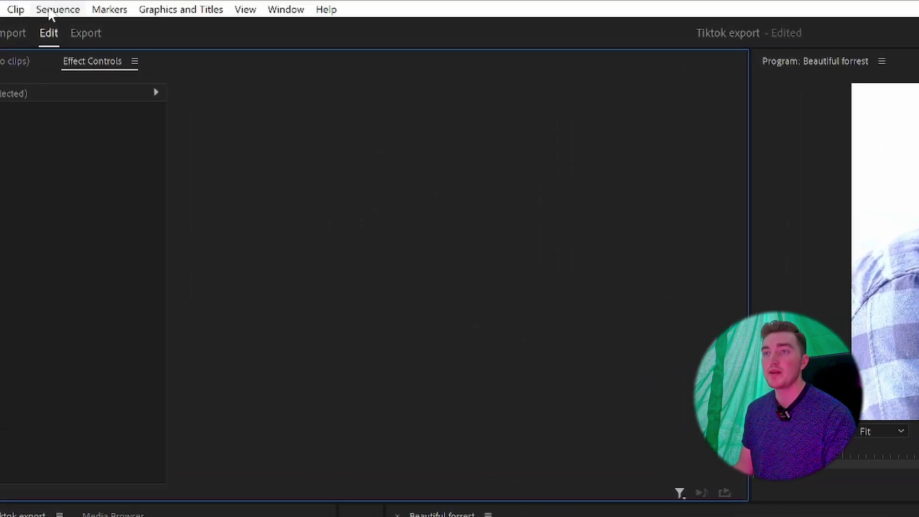
click(62, 17)
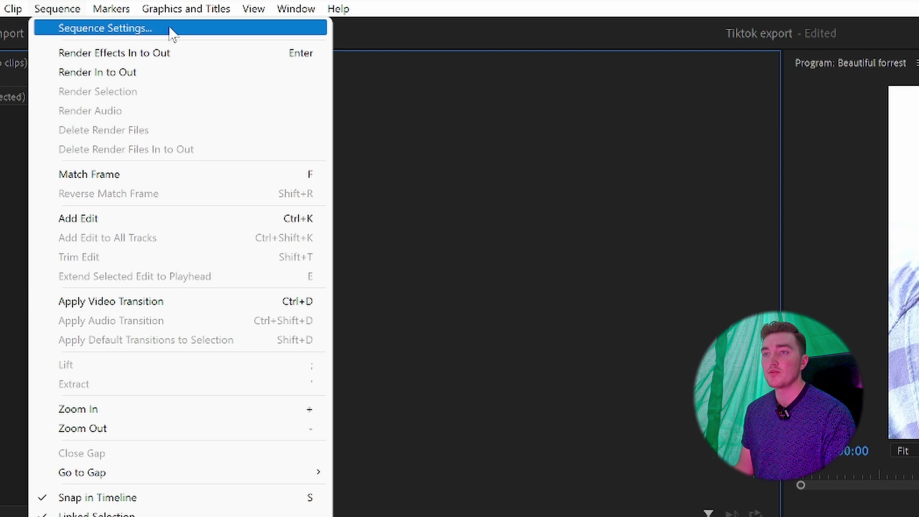
click(169, 28)
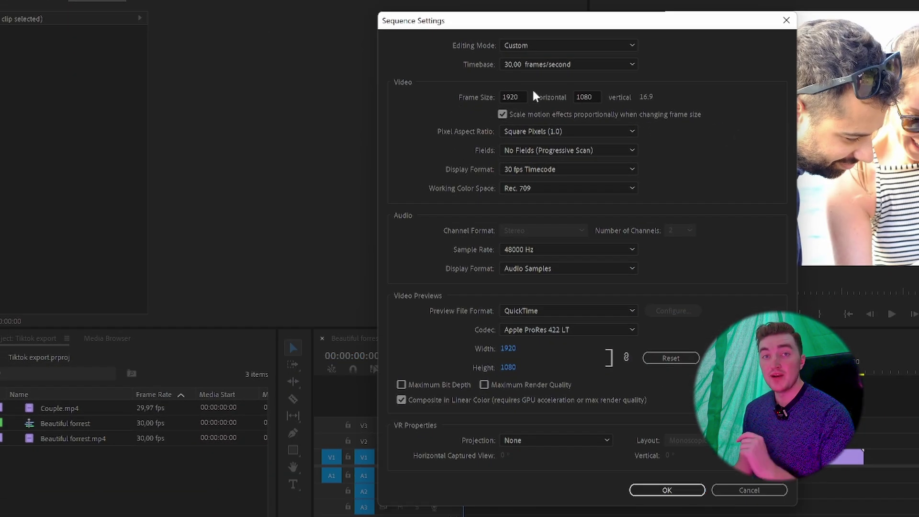
double_click(521, 92)
text(10)
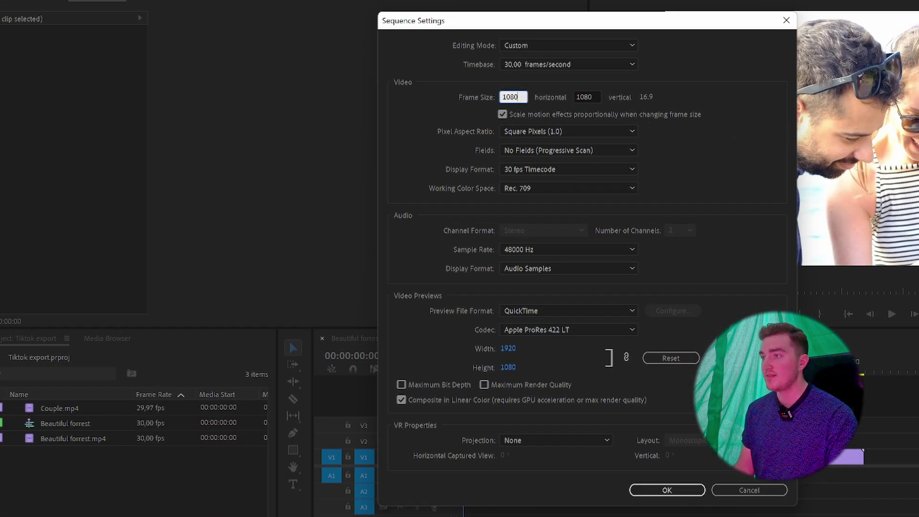
double_click(585, 97)
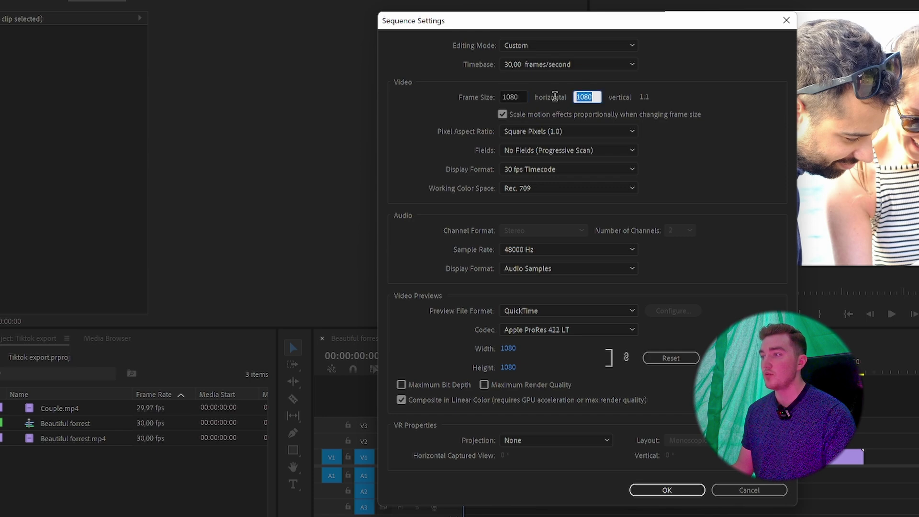
text(192)
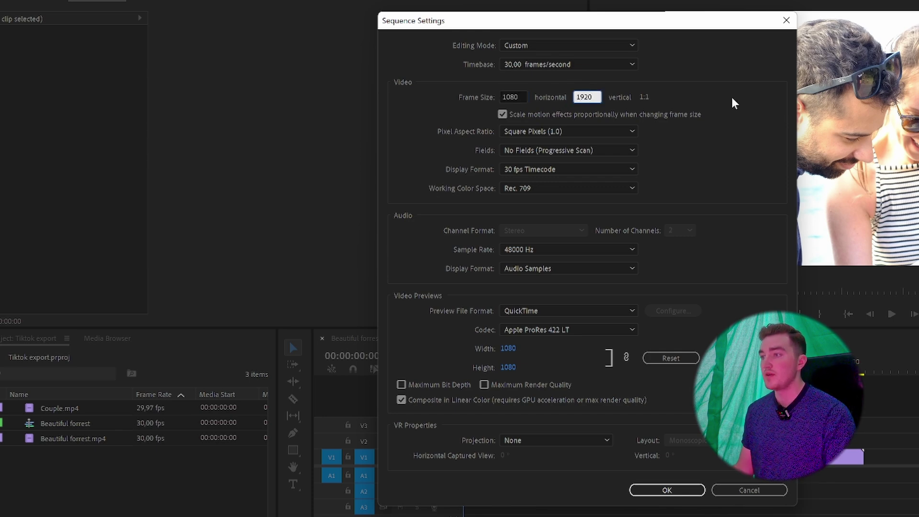
text(0)
click(694, 152)
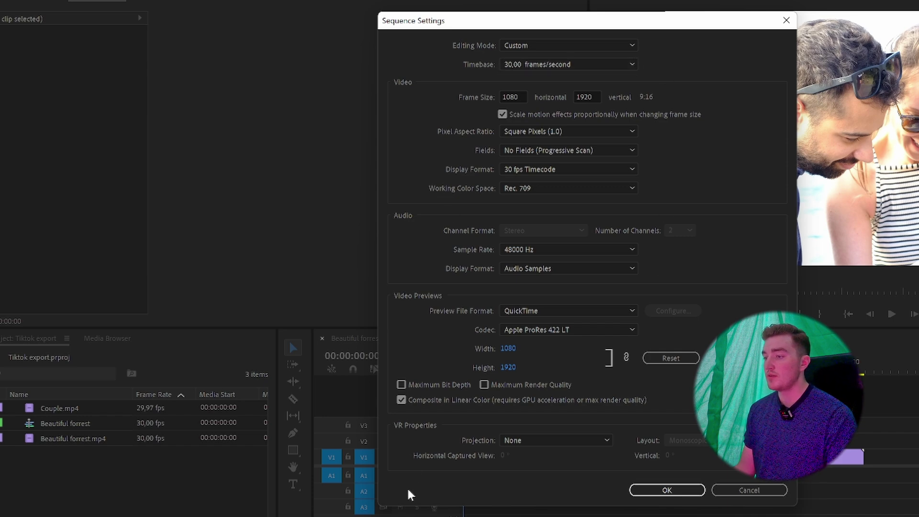
click(667, 491)
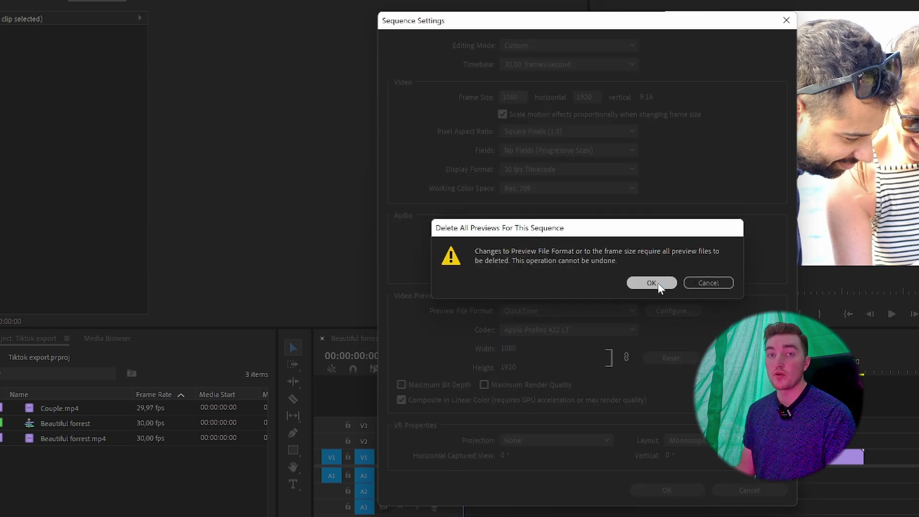
click(658, 282)
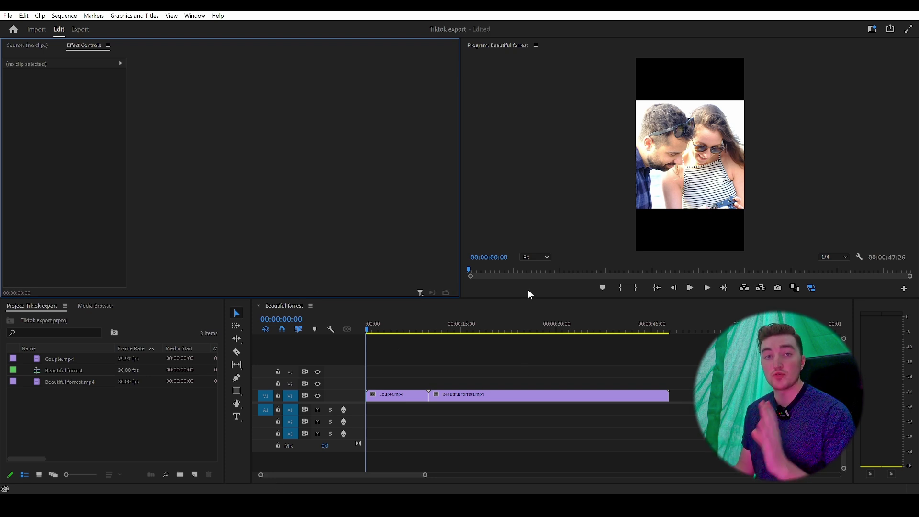
Scale Couple.mp4 to 180 and move its position to 845 to fill the vertical frame
click(397, 398)
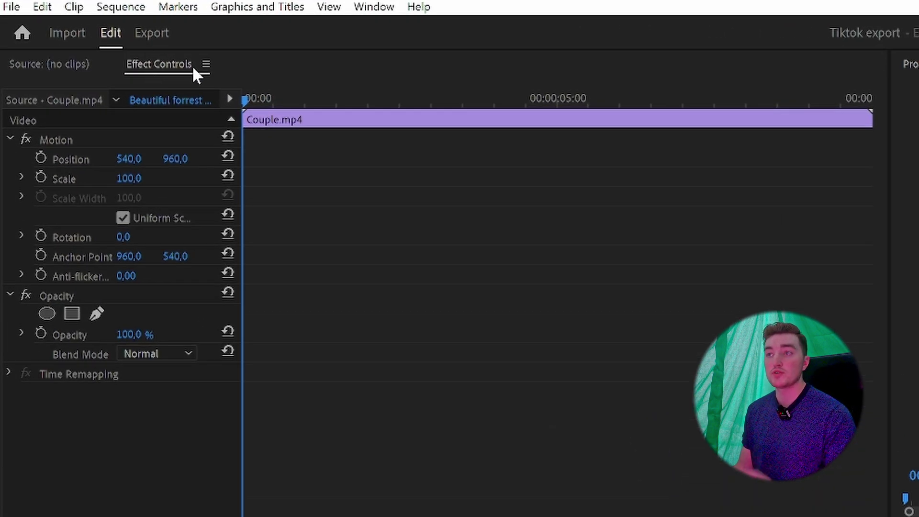
click(379, 6)
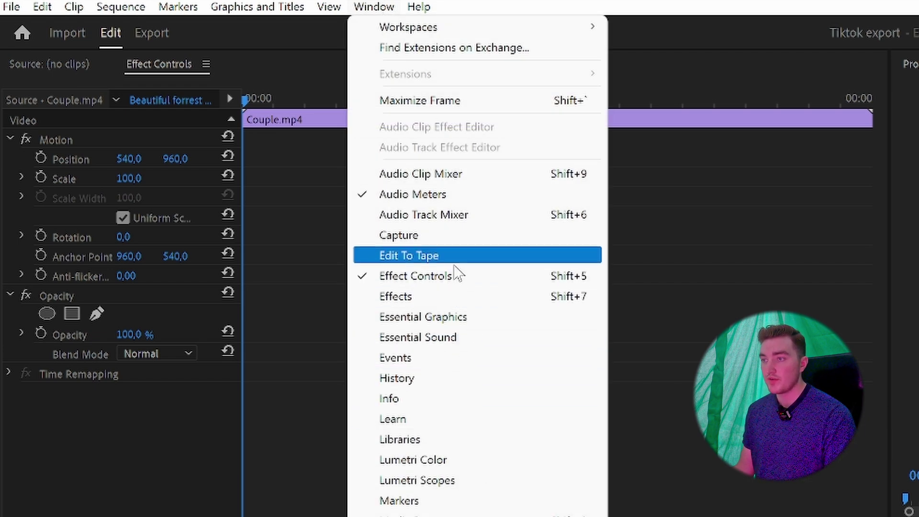
click(312, 482)
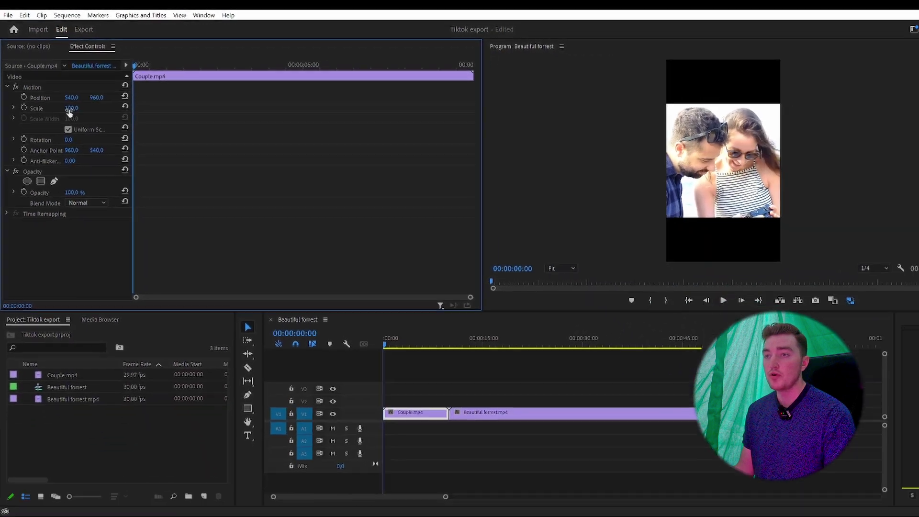
mouse_move(68, 105)
mouse_down()
mouse_move(104, 103)
mouse_move(75, 104)
mouse_up()
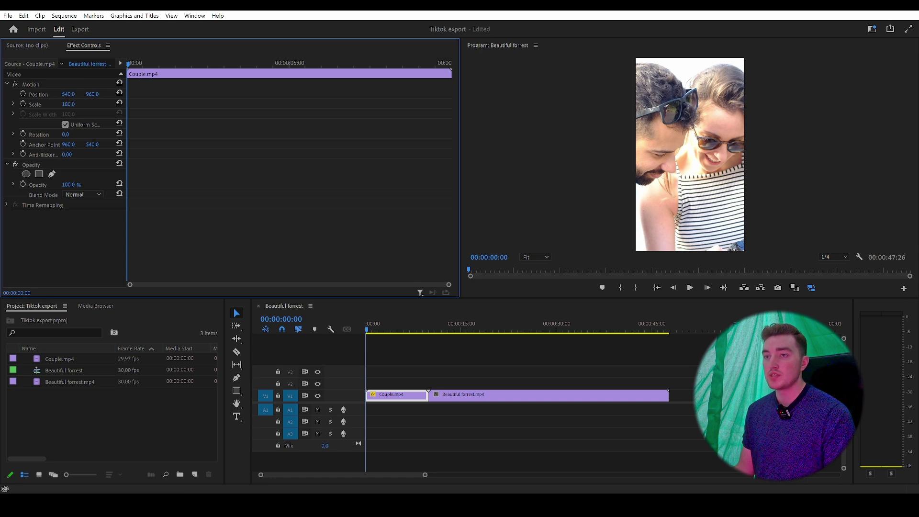
mouse_move(69, 94)
mouse_down()
mouse_move(120, 94)
mouse_move(69, 96)
mouse_up()
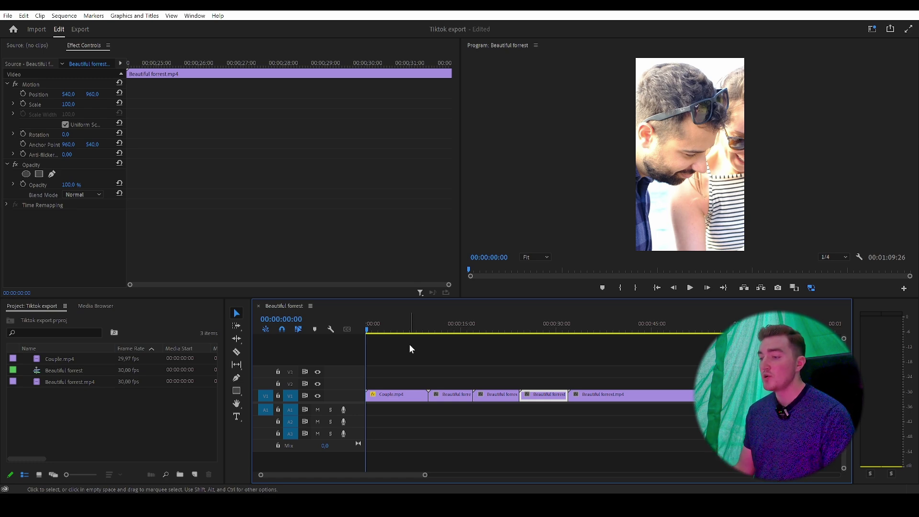
click(412, 397)
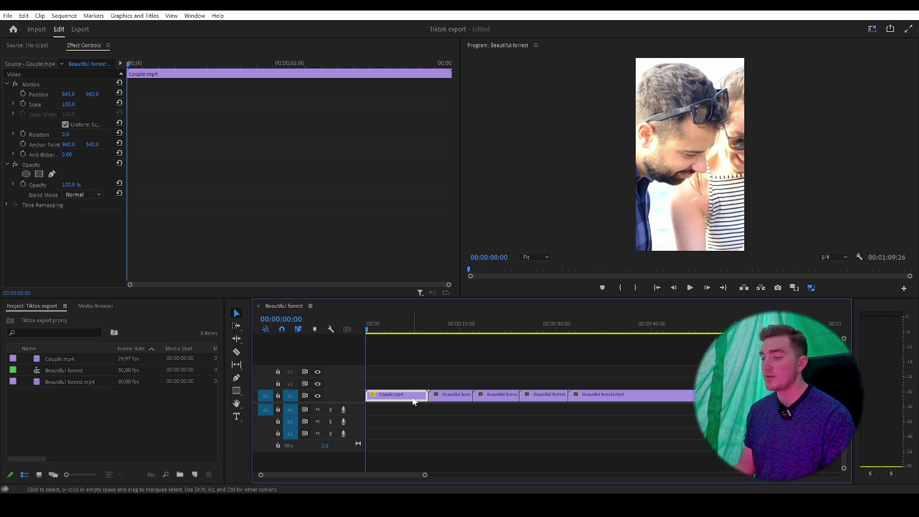
Copy Couple.mp4 and paste its attributes onto the four Beautiful forrest clips
right_click(414, 402)
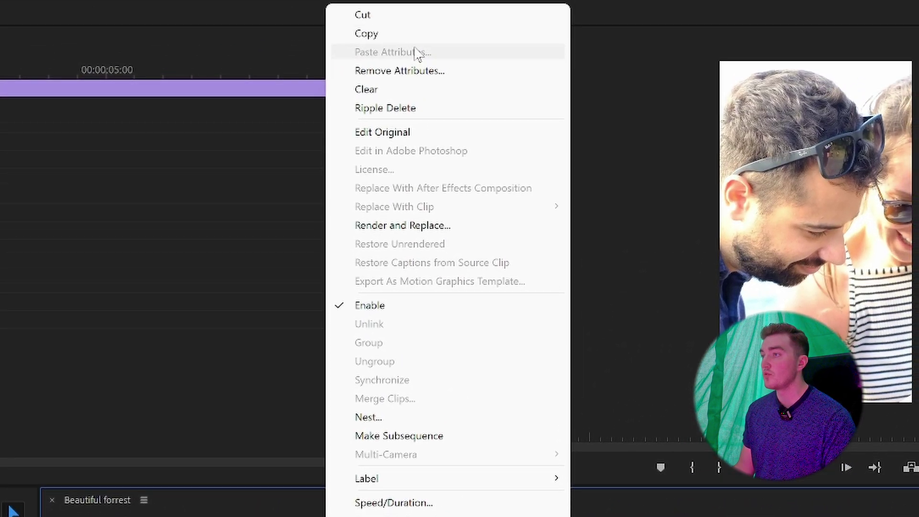
click(426, 34)
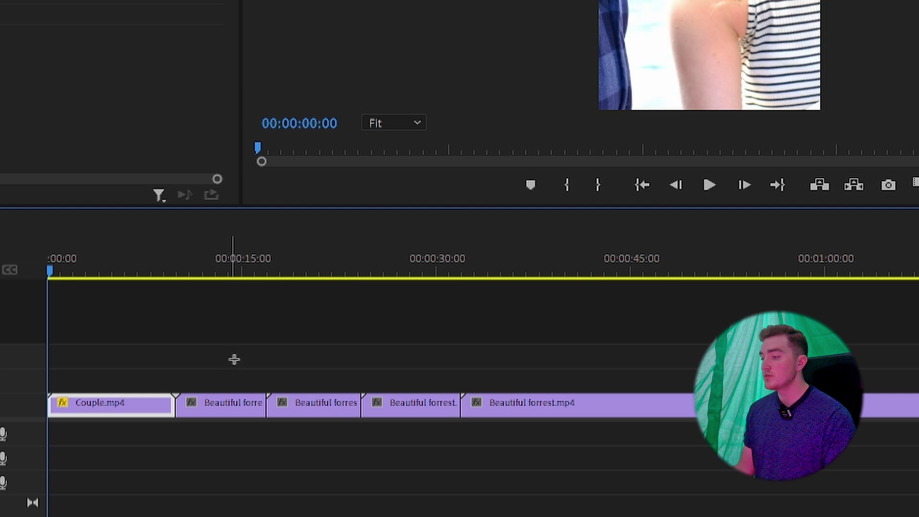
drag(234, 360, 690, 421)
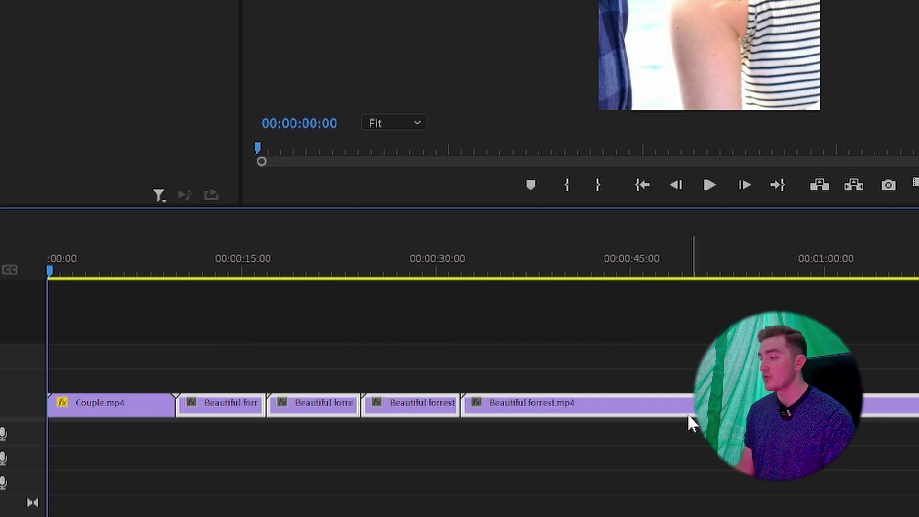
right_click(557, 410)
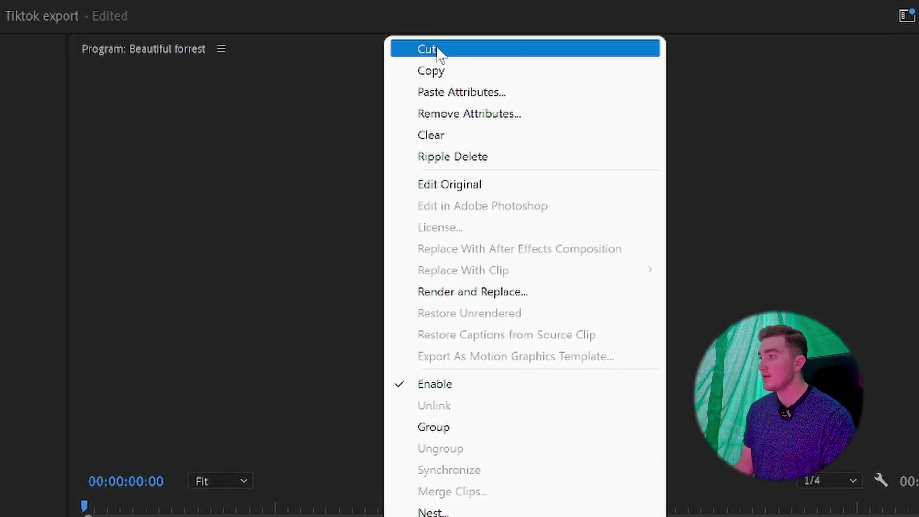
click(486, 91)
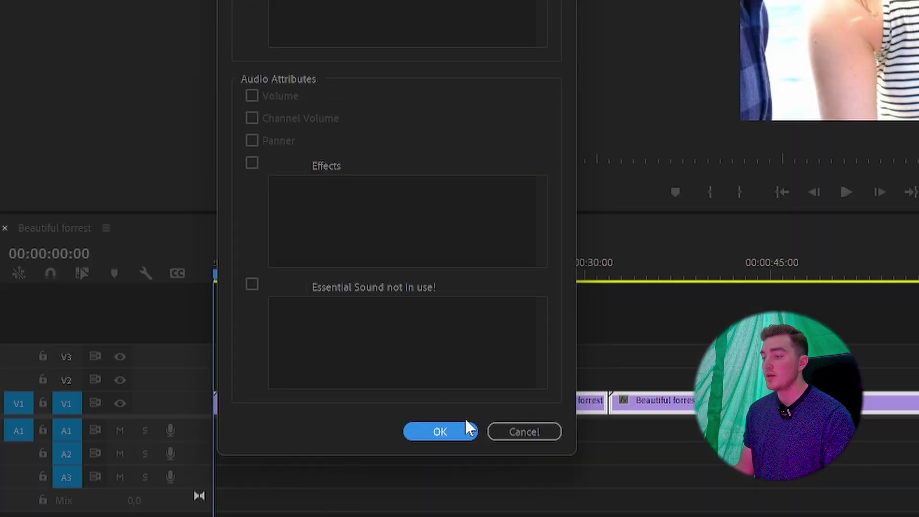
click(441, 433)
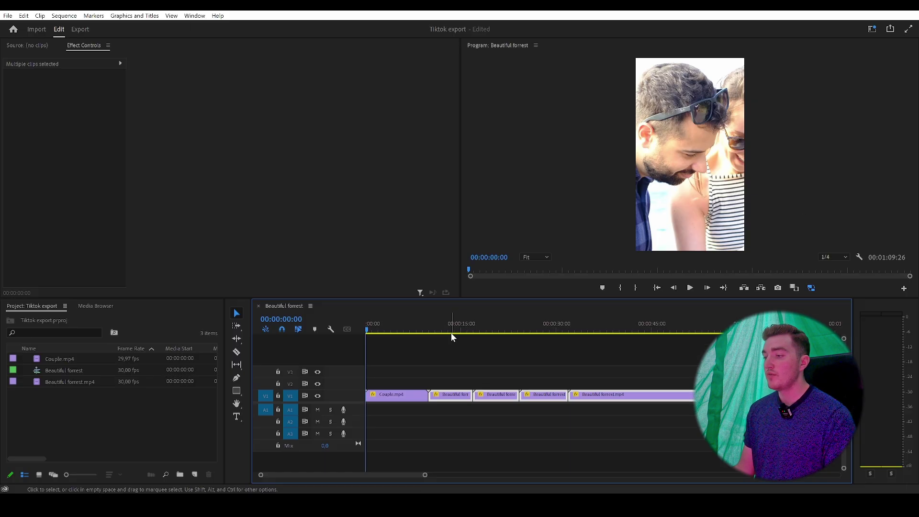
click(379, 278)
click(513, 330)
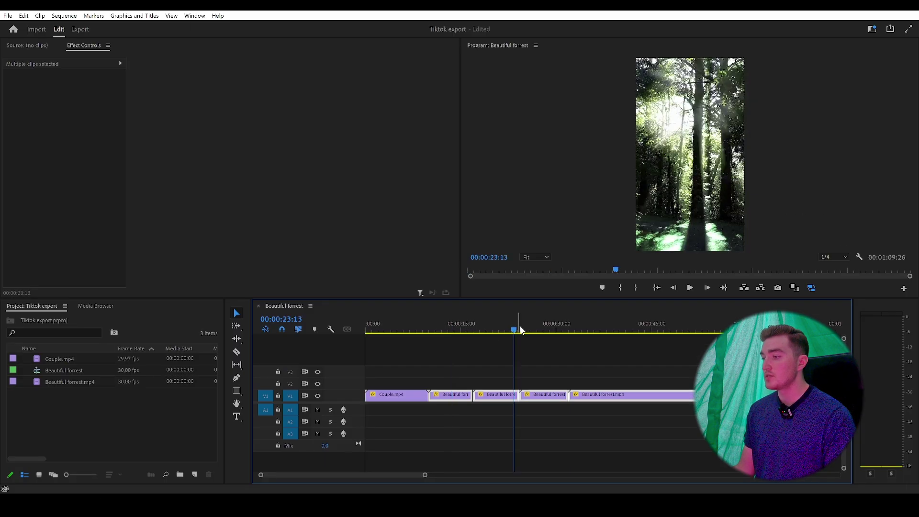
click(544, 330)
click(609, 328)
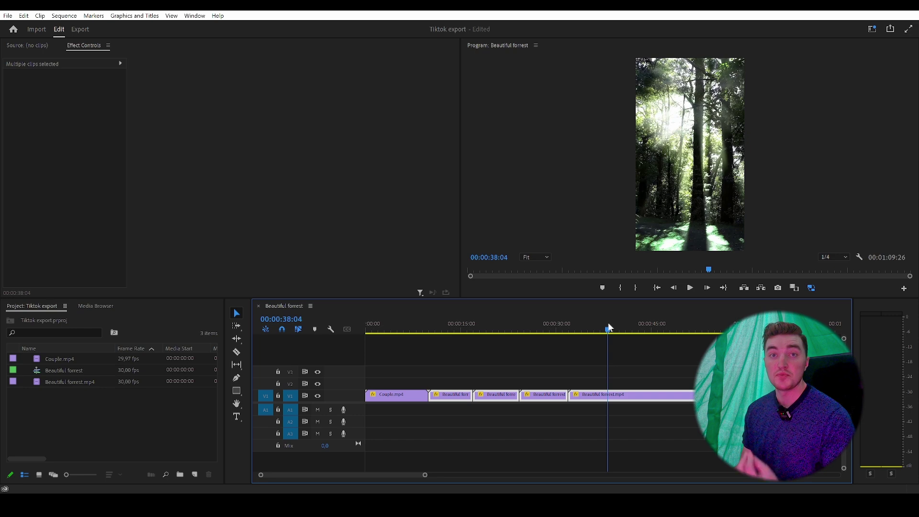
click(609, 329)
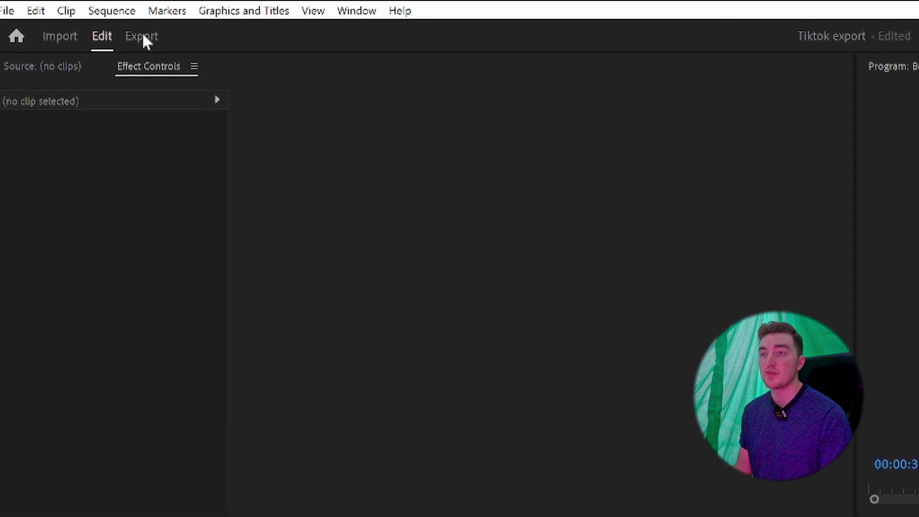
Name the export file 'High Quality Export', saving to the Downloads folder
click(144, 37)
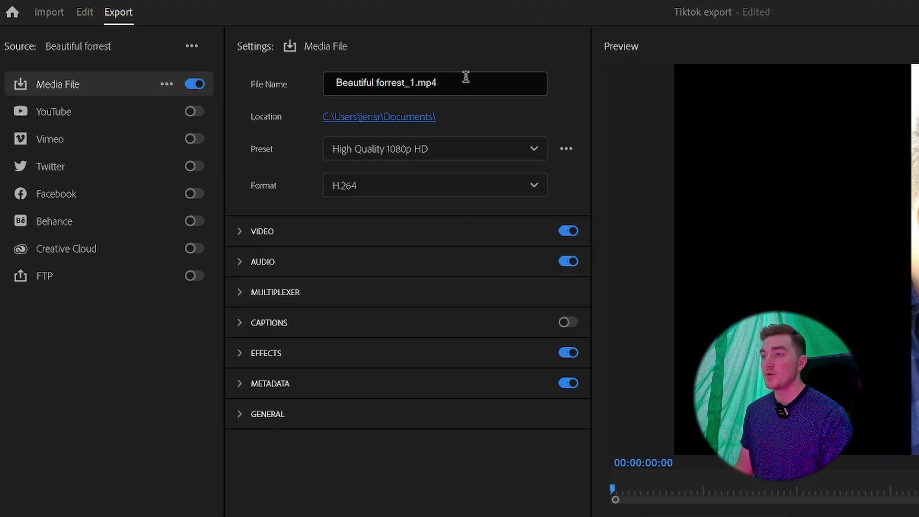
drag(298, 71, 195, 69)
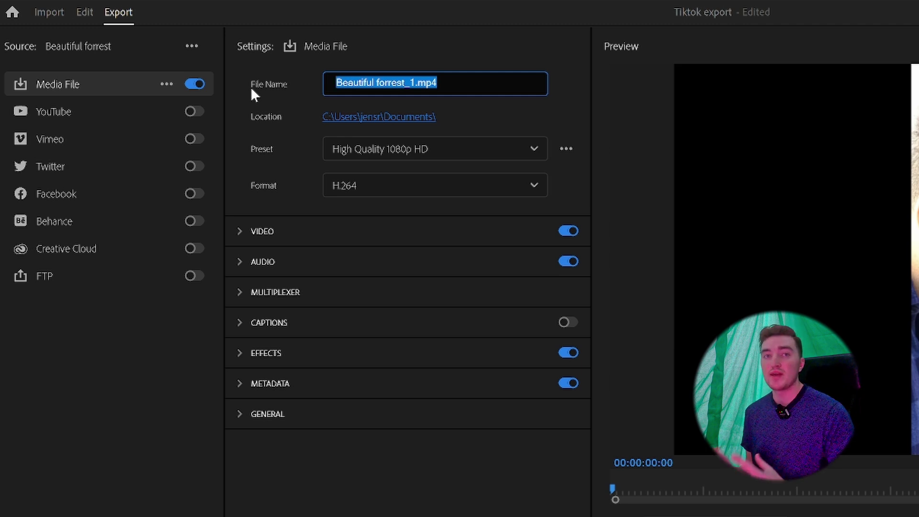
key(BackSpace)
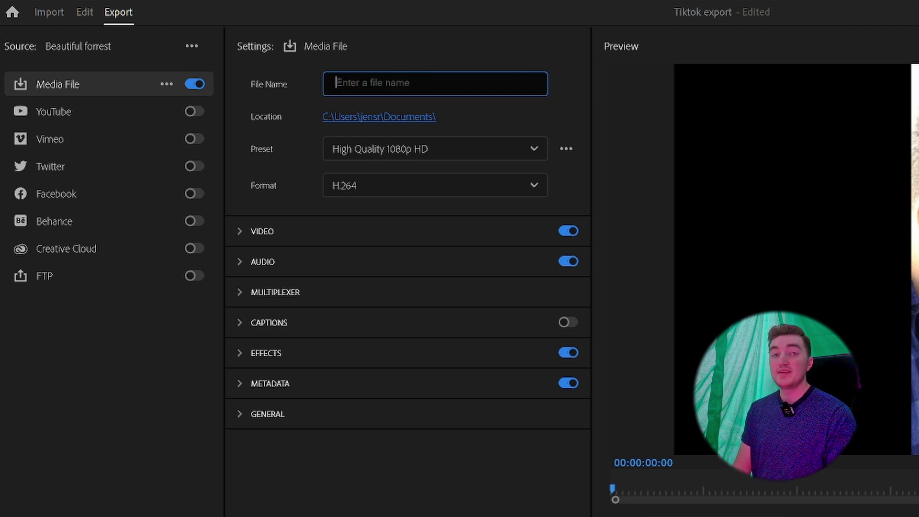
text(High Qu)
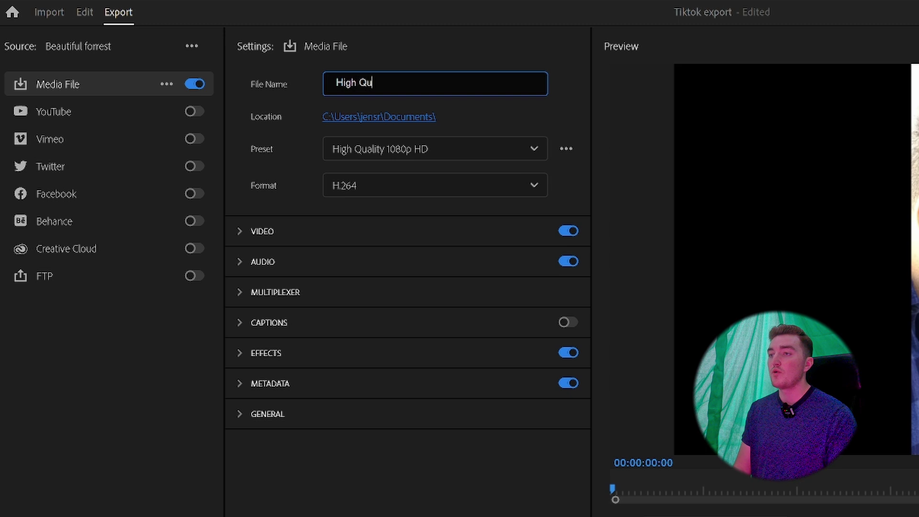
text(ality Export)
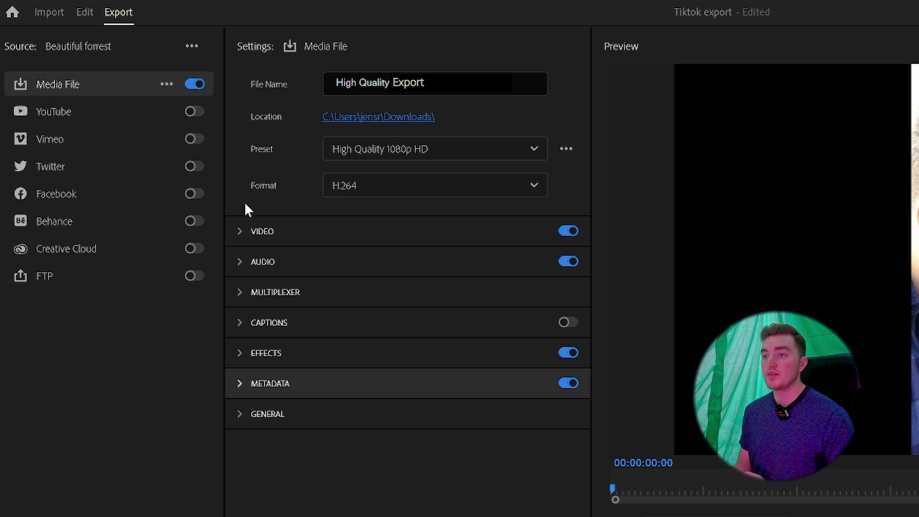
click(367, 190)
Keep H.264 as the format and show the Video settings at 1080×1920, 30 fps
click(390, 510)
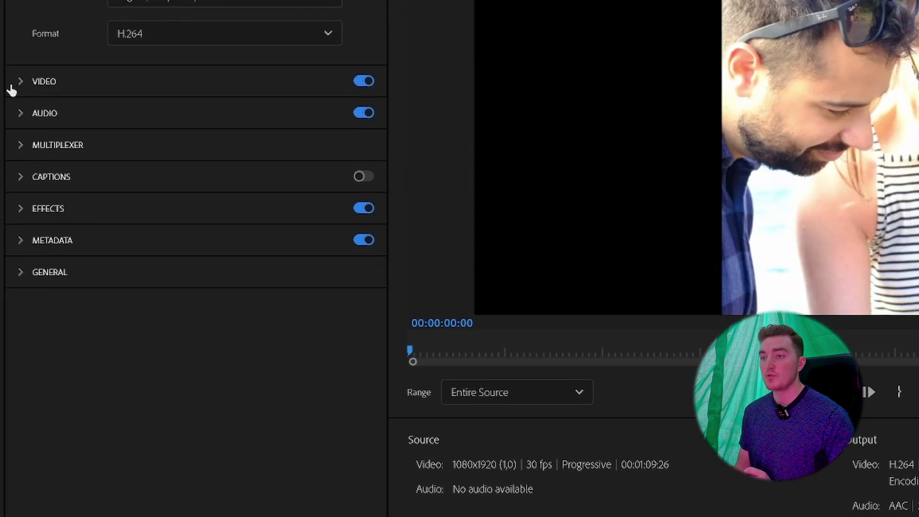
click(239, 232)
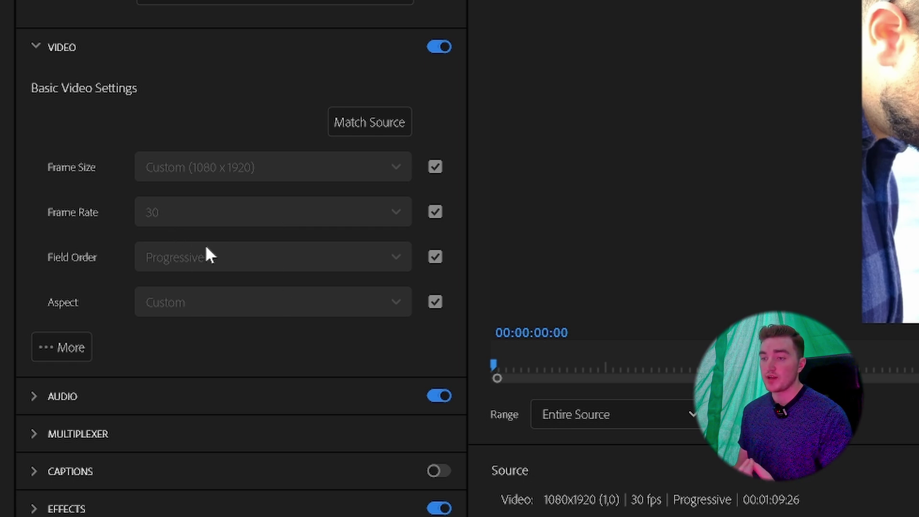
Enable Render at Maximum Depth and Use Maximum Render Quality for the export
click(49, 348)
scroll(227, 371, down, 3)
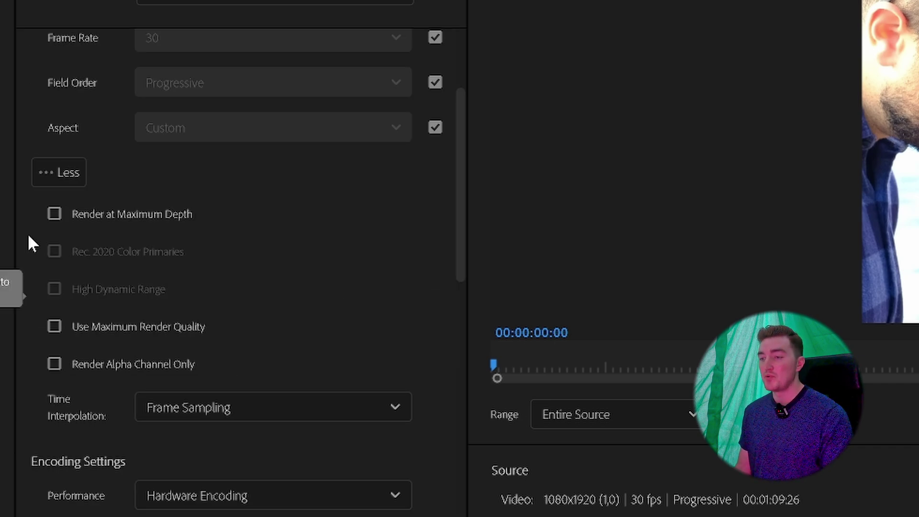
click(54, 219)
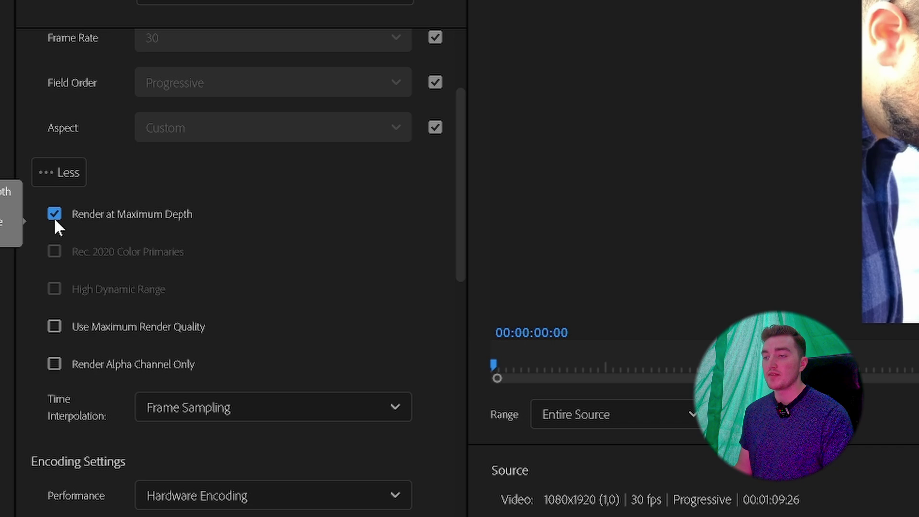
click(54, 328)
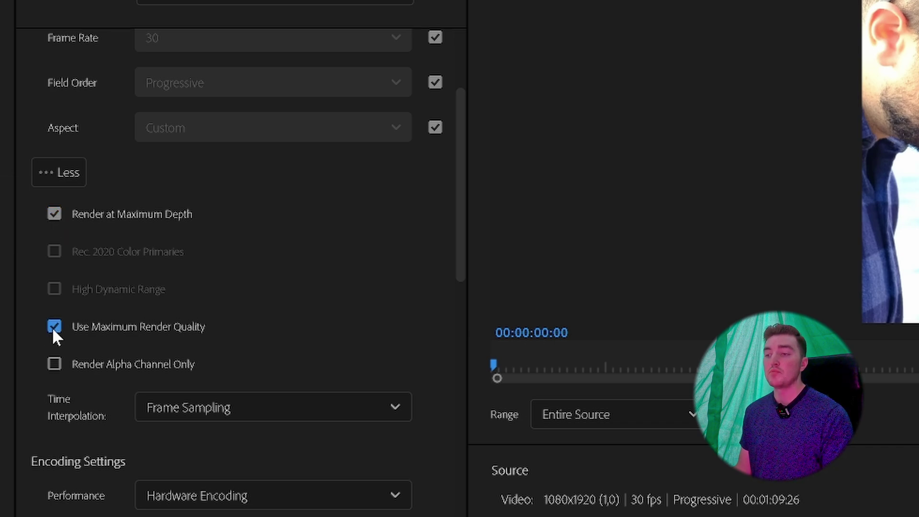
scroll(76, 364, down, 3)
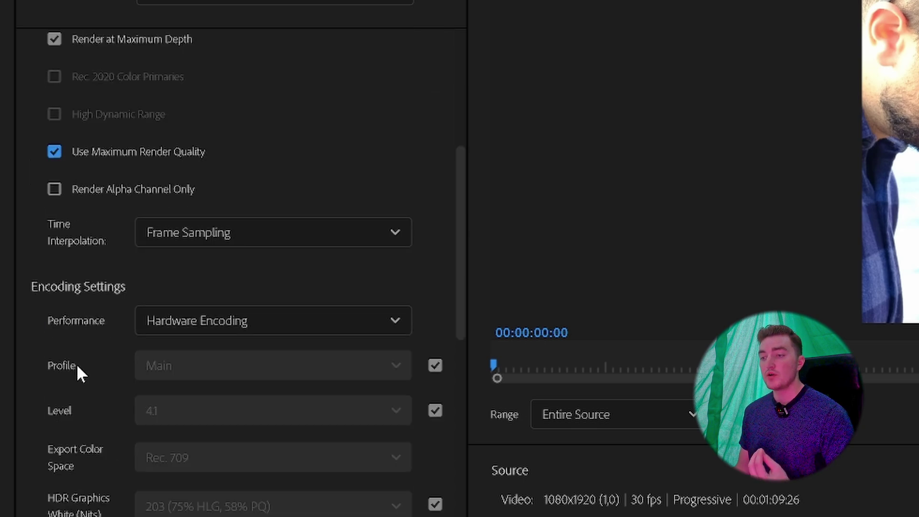
click(278, 330)
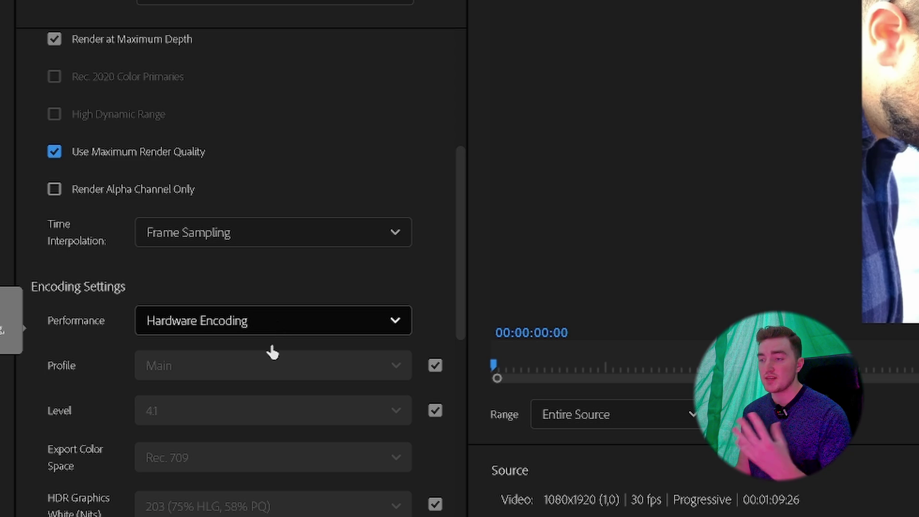
scroll(258, 416, down, 3)
scroll(257, 415, down, 3)
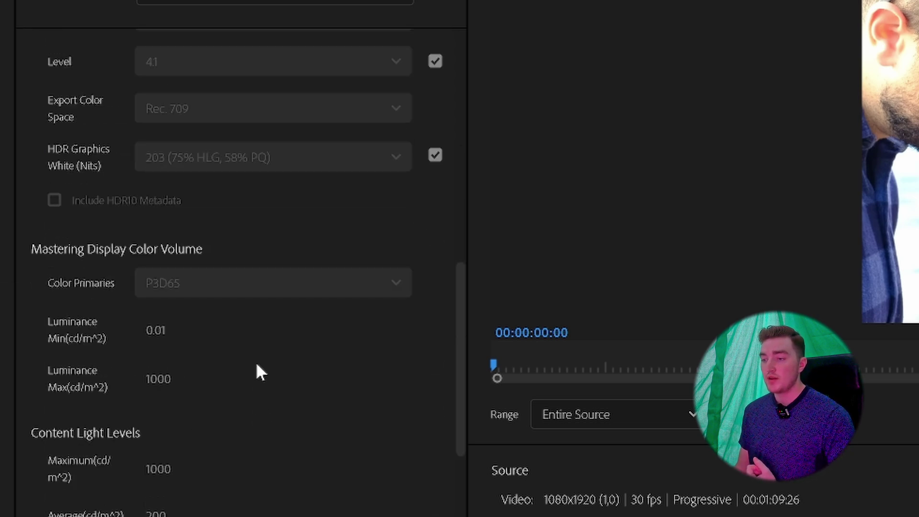
scroll(260, 371, down, 3)
scroll(258, 371, down, 3)
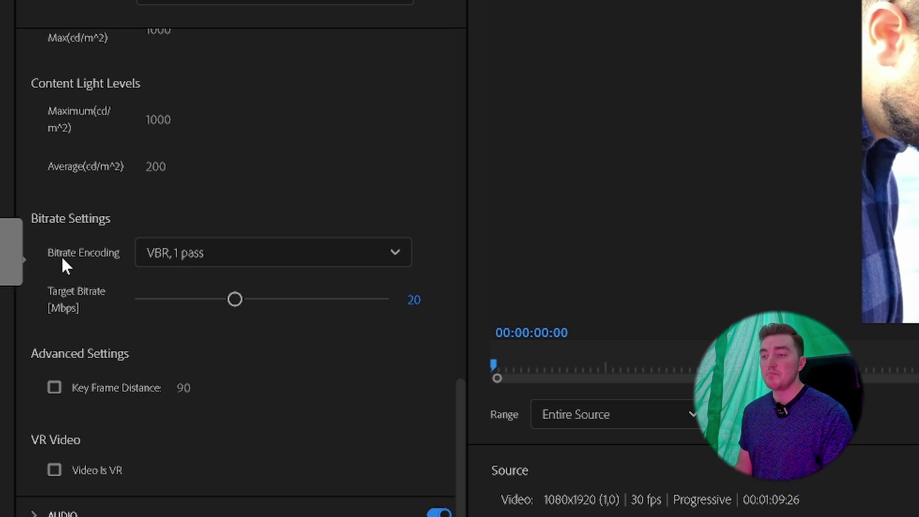
Keep VBR, 1 pass encoding and set the target bitrate to 30 Mbps
click(261, 258)
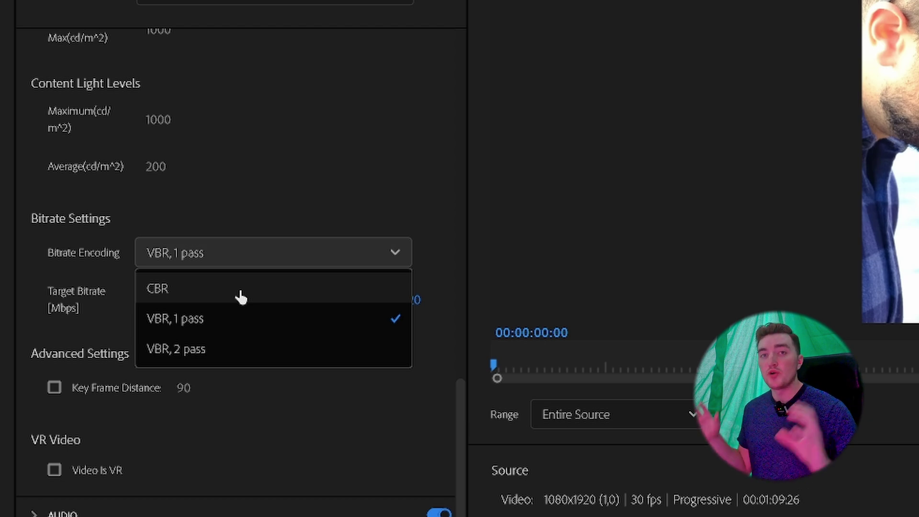
click(239, 181)
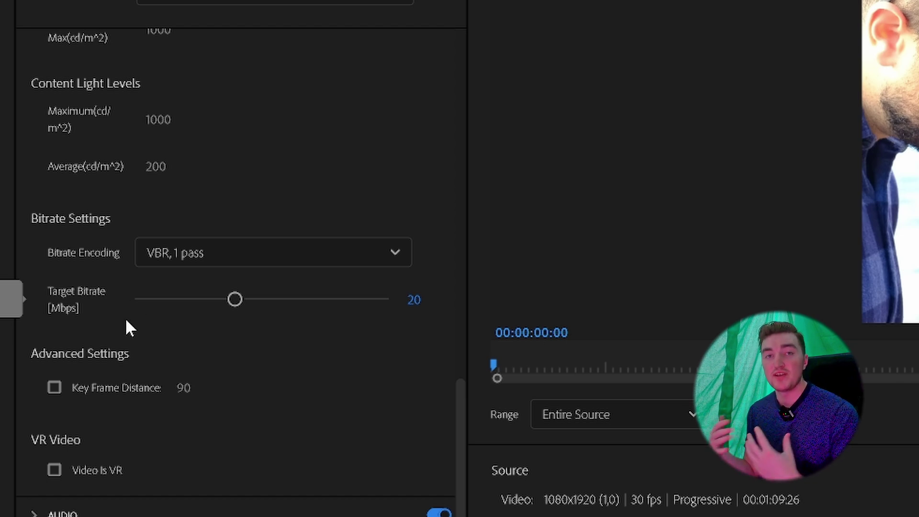
click(417, 304)
text(30)
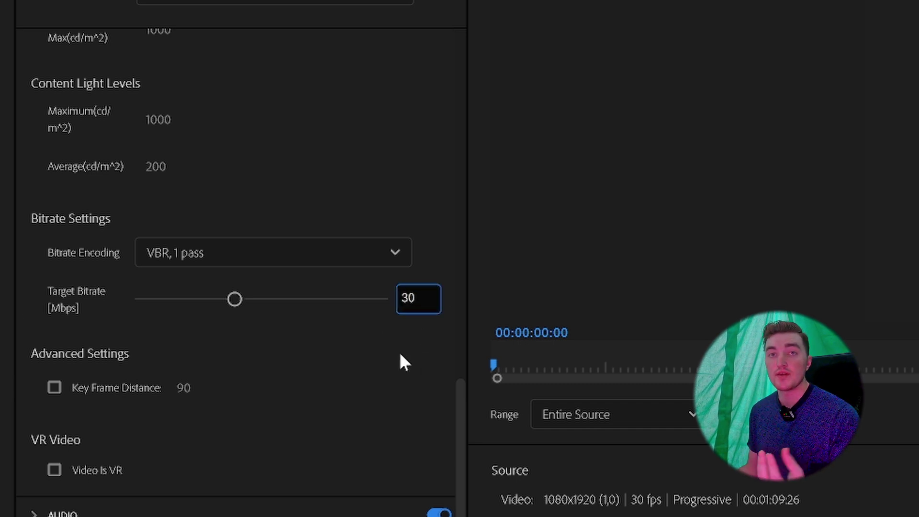
key(Return)
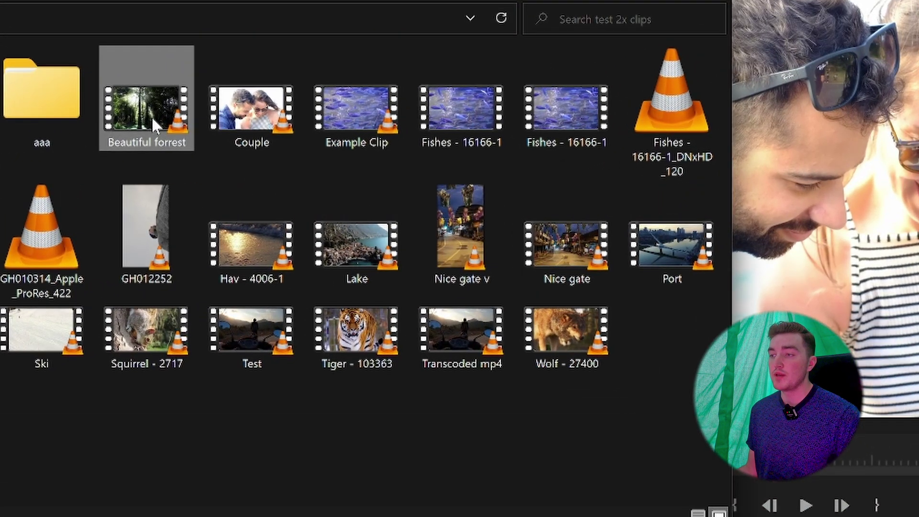
View the Details tab of the Beautiful forrest clip's properties in File Explorer
double_click(153, 120)
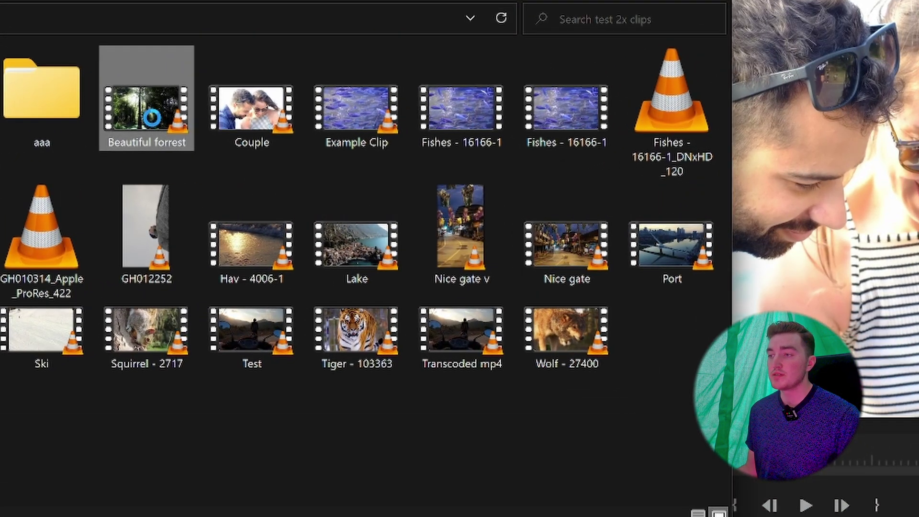
right_click(152, 116)
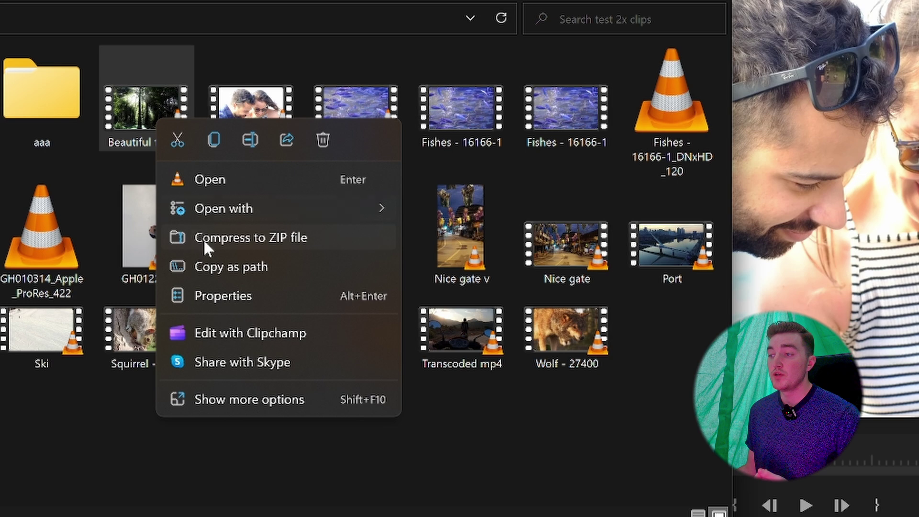
click(300, 294)
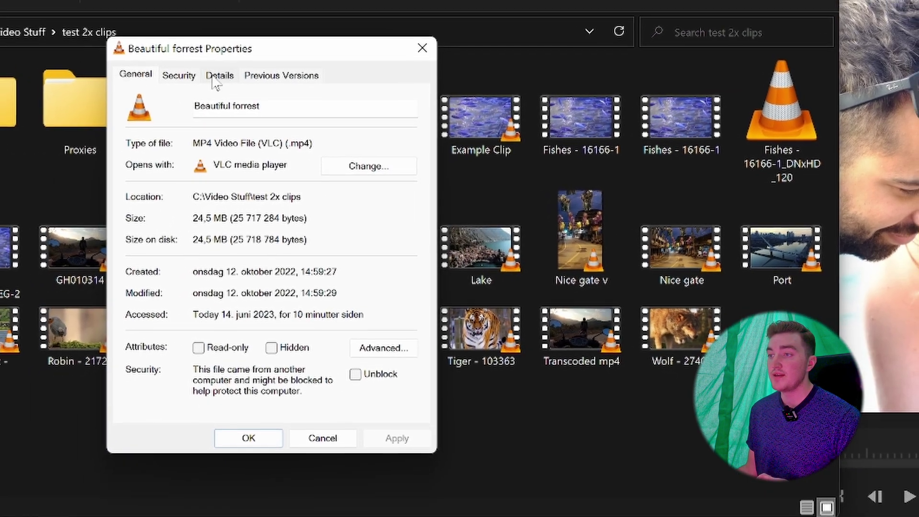
click(83, 64)
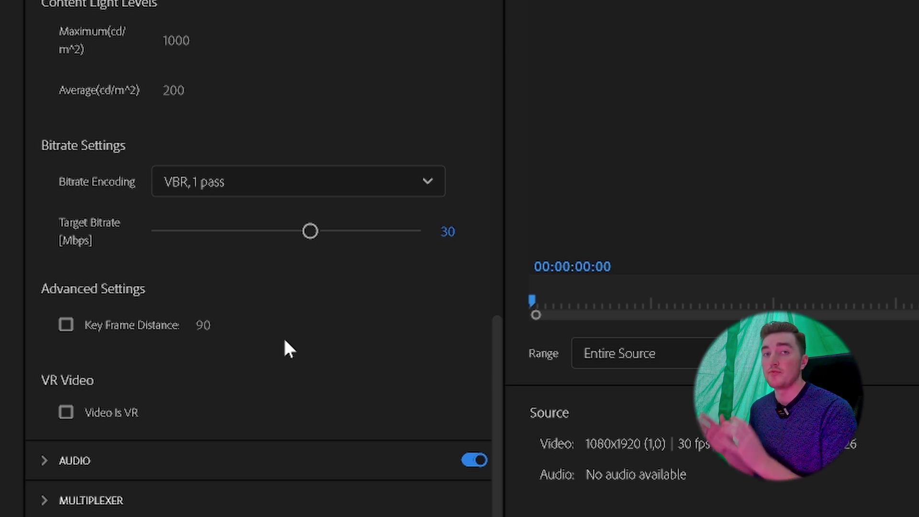
scroll(283, 336, down, 3)
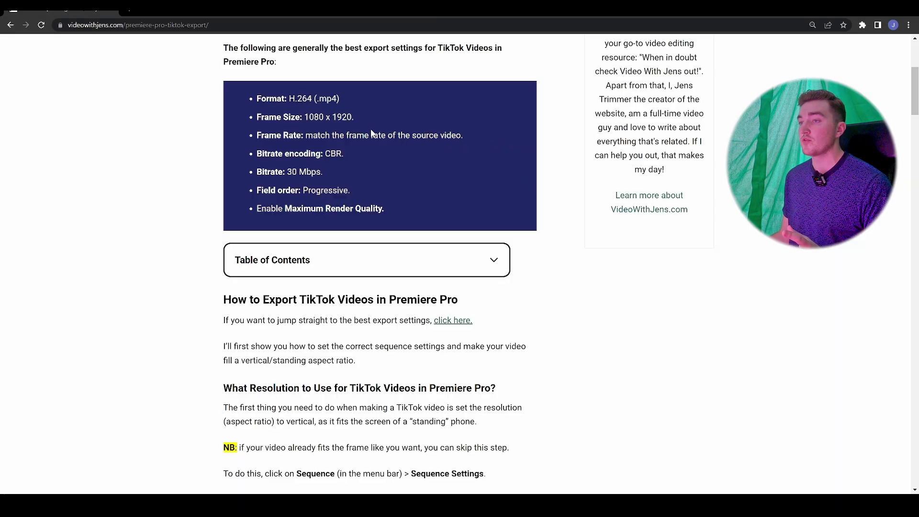
scroll(379, 148, down, 4)
scroll(339, 149, up, 6)
drag(255, 193, 392, 317)
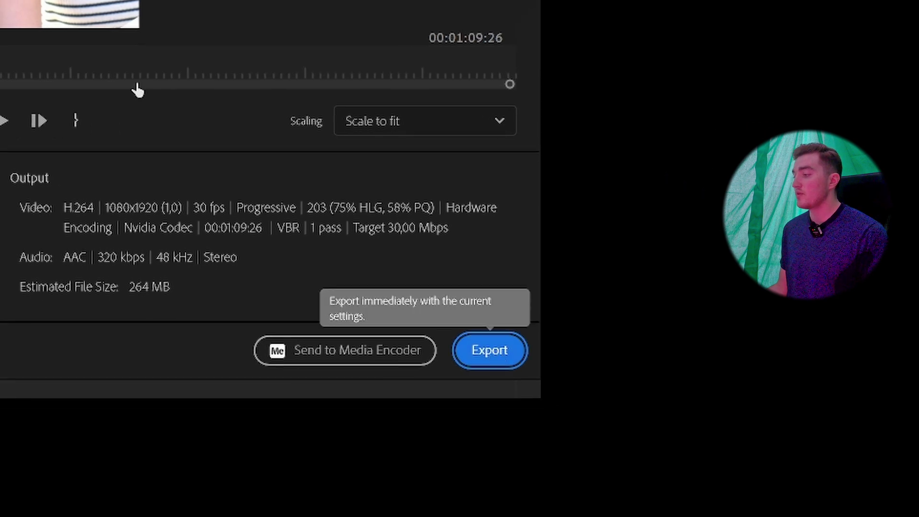
Export the 1080×1920 H.264 video at a 30 Mbps target bitrate
click(882, 497)
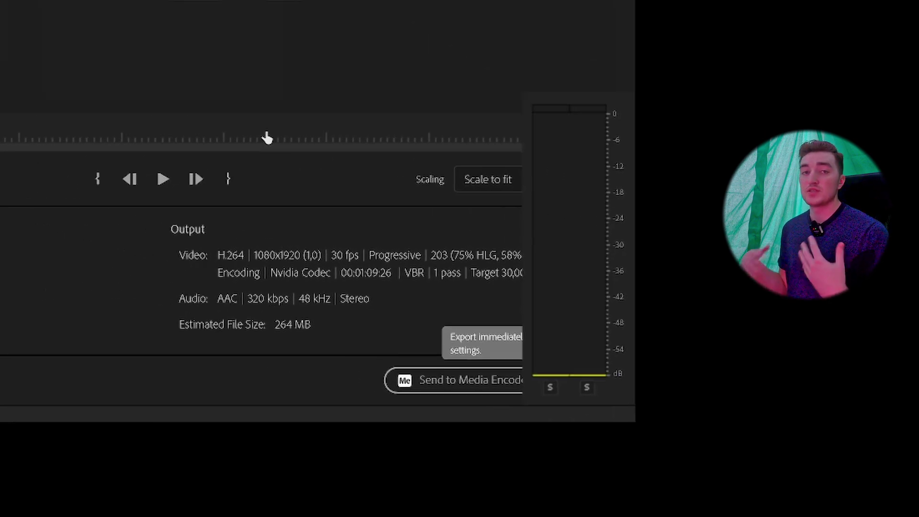